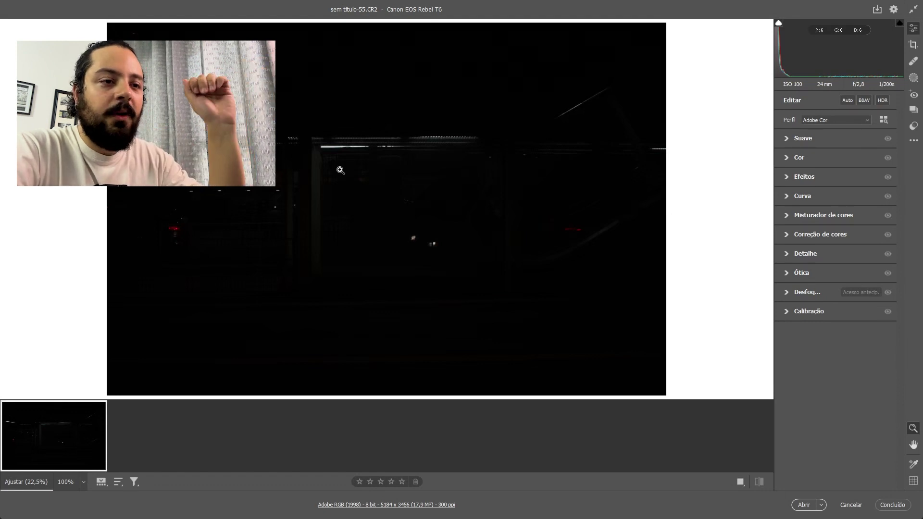
- Push Exposição to +5.00 in Suave, check the bus station at 100%, then fit to view
{"action": "left_click", "coordinate": [788, 140]}
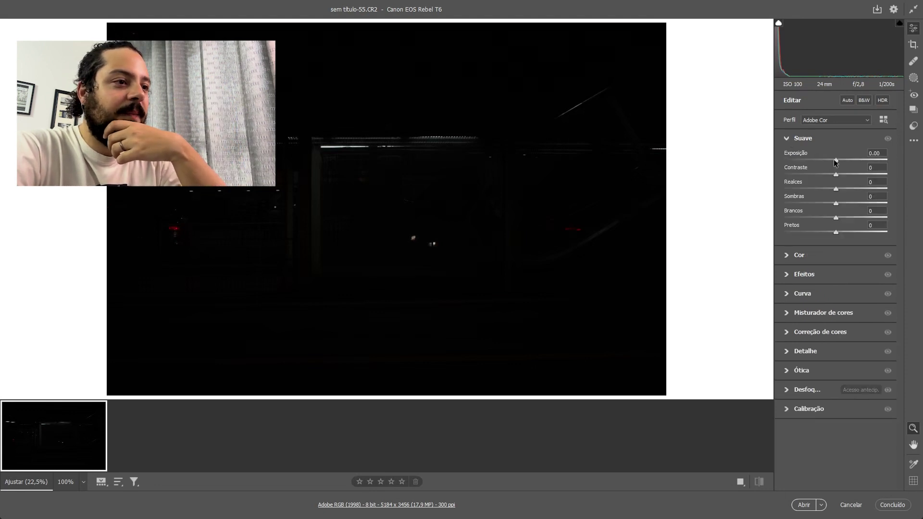
{"action": "left_click_drag", "start_coordinate": [836, 160], "coordinate": [888, 163]}
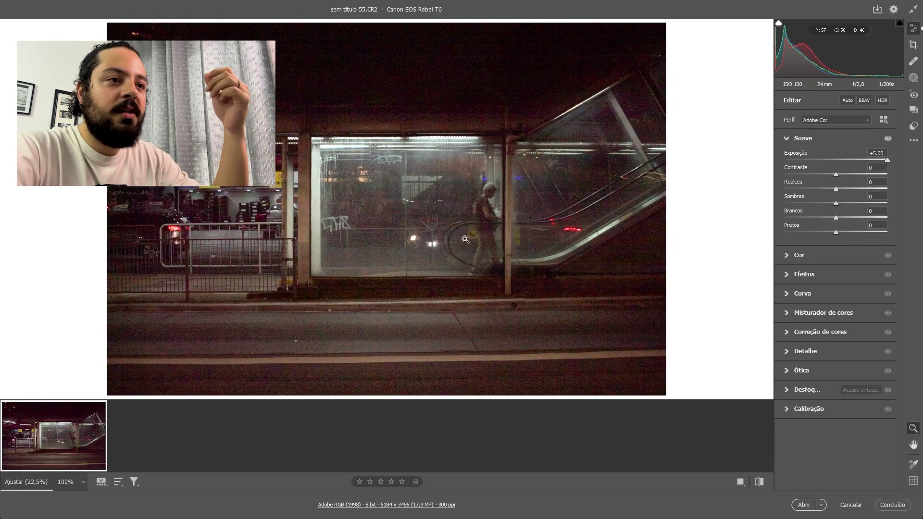
{"action": "left_click", "coordinate": [412, 210]}
{"action": "left_click_drag", "start_coordinate": [697, 199], "coordinate": [612, 216]}
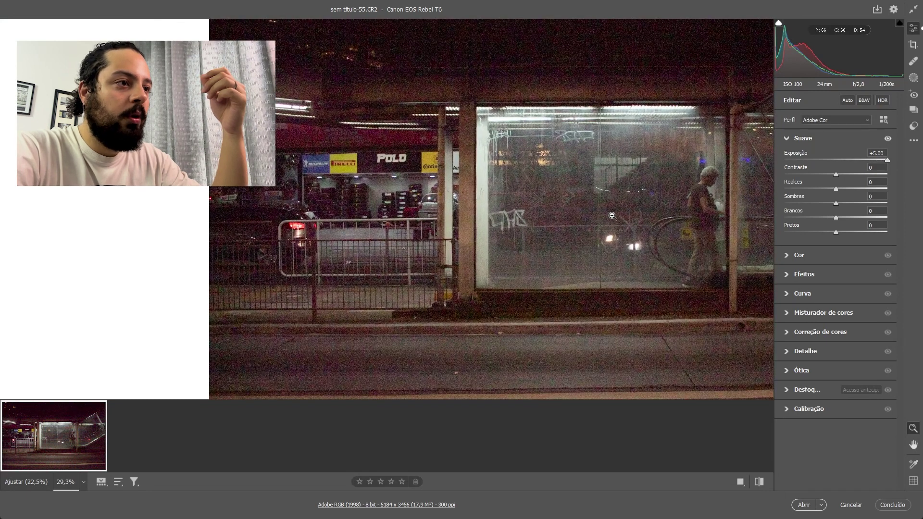
{"action": "scroll", "coordinate": [612, 216], "scroll_direction": "right", "scroll_amount": 5}
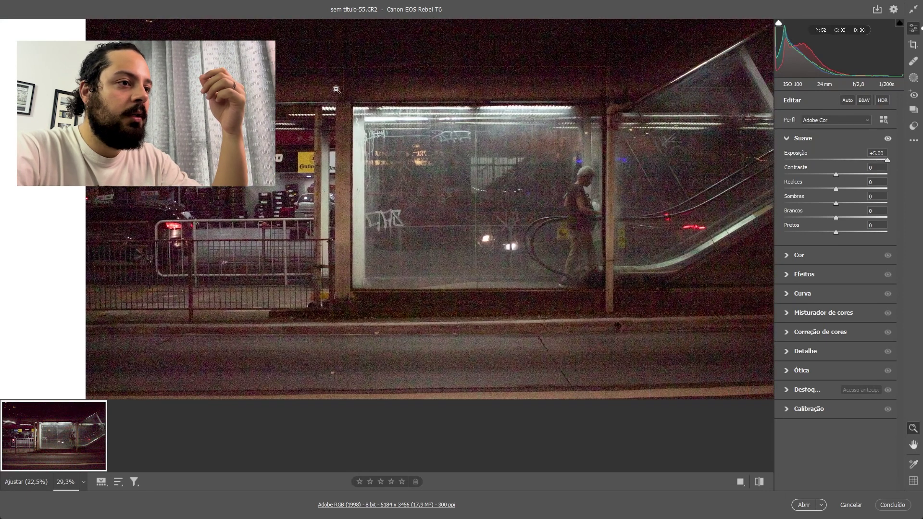
{"action": "left_click", "coordinate": [579, 254], "text": "alt"}
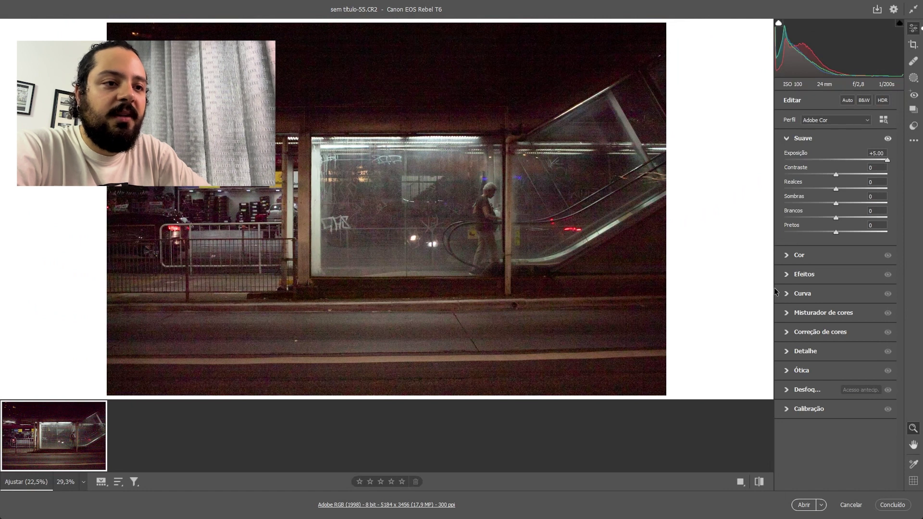
- Try the Luminescência noise reduction slider in Detalhe and leave it at 0
{"action": "left_click", "coordinate": [787, 355]}
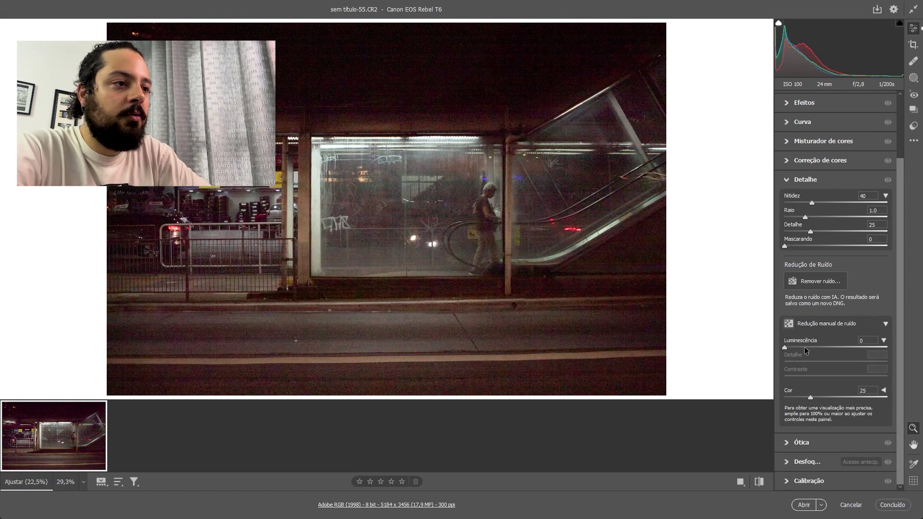
{"action": "left_click_drag", "start_coordinate": [783, 348], "coordinate": [795, 350]}
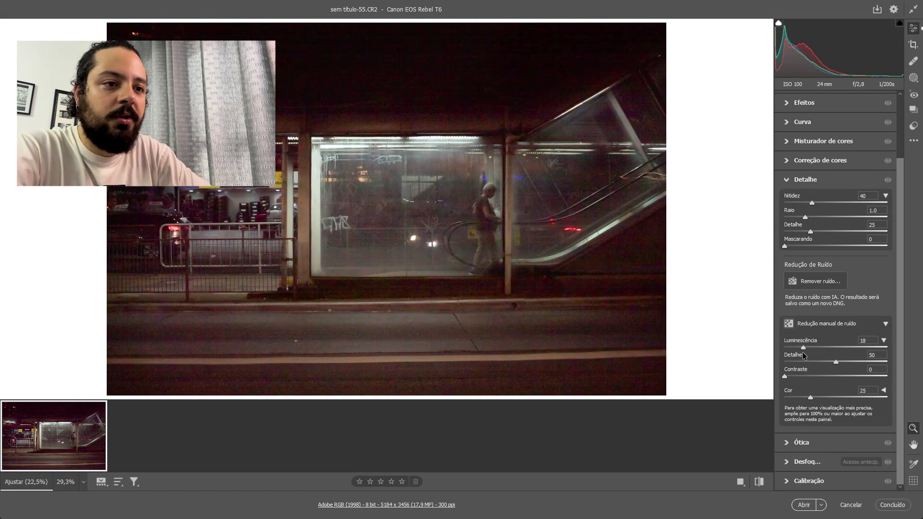
{"action": "left_click_drag", "start_coordinate": [805, 348], "coordinate": [725, 339]}
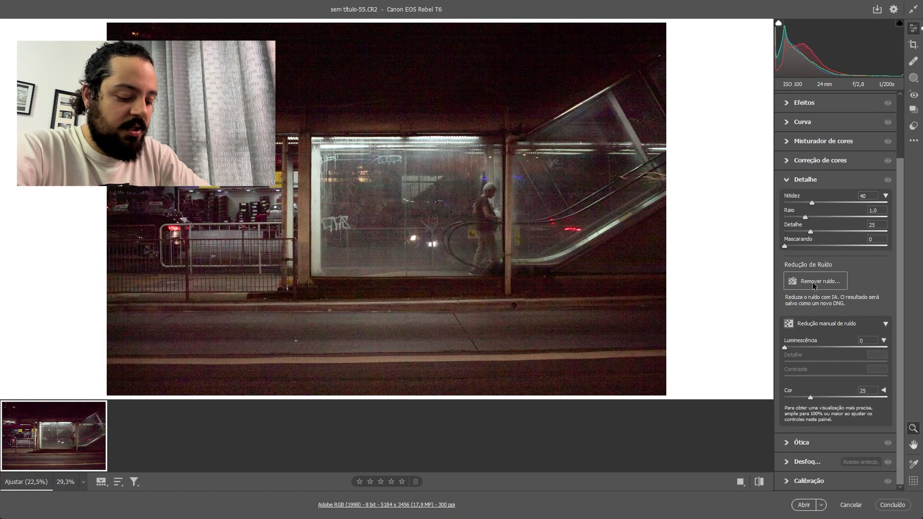
{"action": "left_click", "coordinate": [813, 284]}
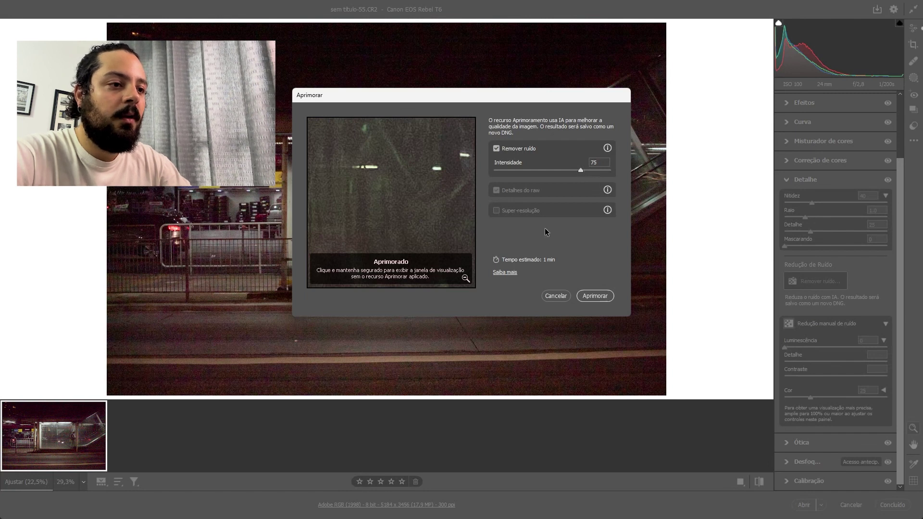
- Run Remover ruído AI noise removal at Intensidade 75 to create an enhanced DNG copy
{"action": "left_click", "coordinate": [595, 297]}
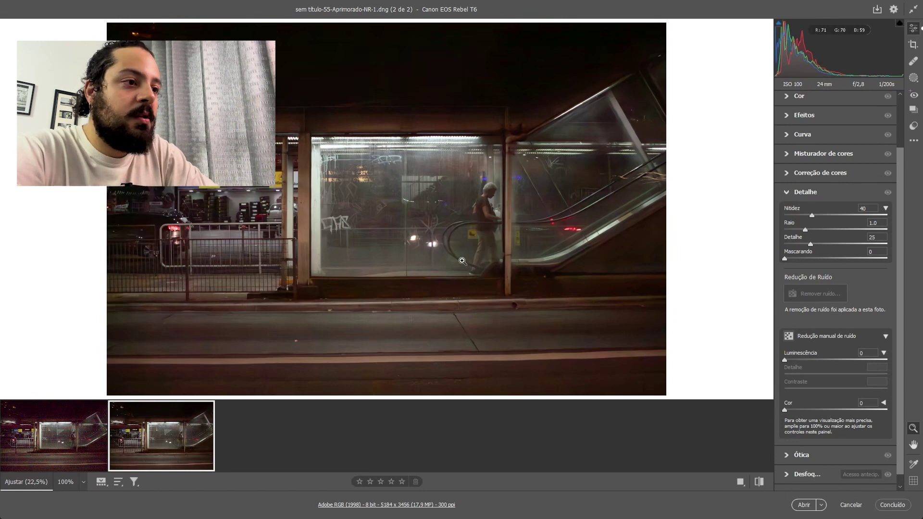
- Inspect the denoised DNG at 100%, compare with the original CR2, then list presets with Estilo: futurista expanded
{"action": "left_click", "coordinate": [488, 196]}
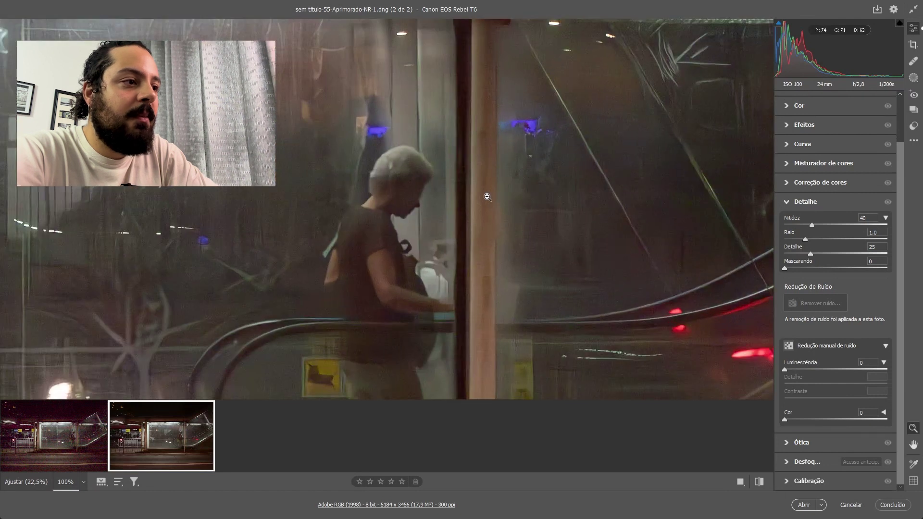
{"action": "left_click_drag", "start_coordinate": [343, 221], "coordinate": [290, 223]}
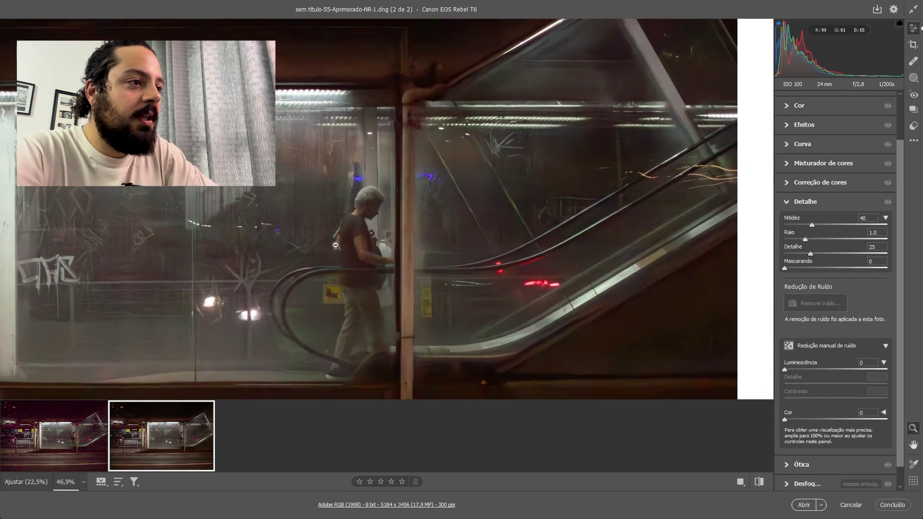
{"action": "left_click_drag", "start_coordinate": [290, 222], "coordinate": [277, 250]}
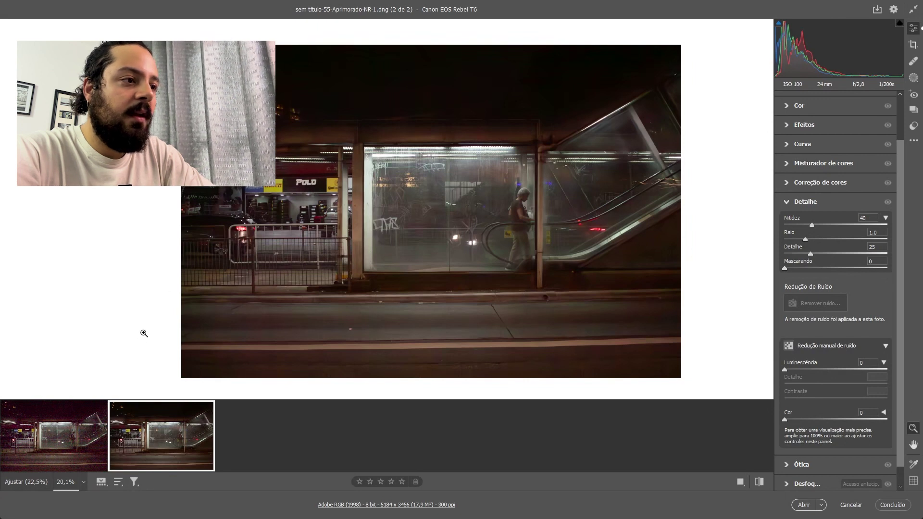
{"action": "left_click", "coordinate": [61, 433]}
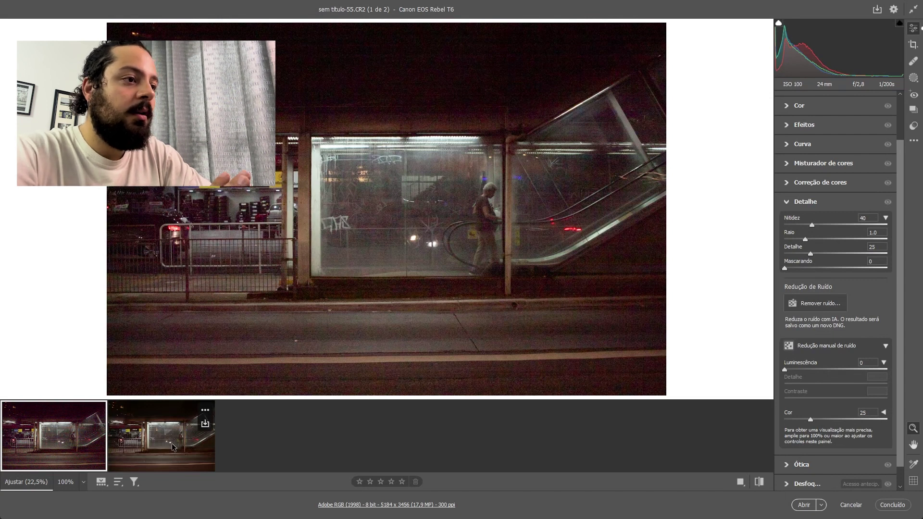
{"action": "left_click", "coordinate": [172, 443]}
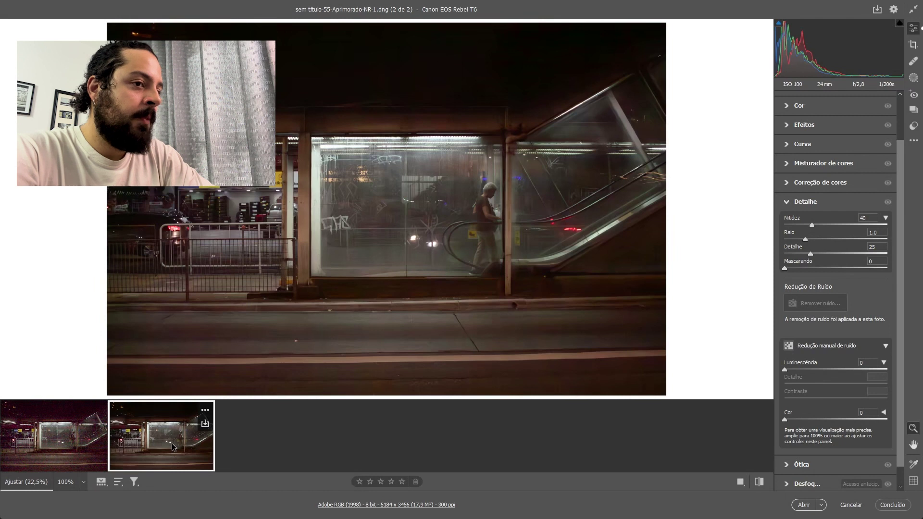
{"action": "key", "text": "shift+p"}
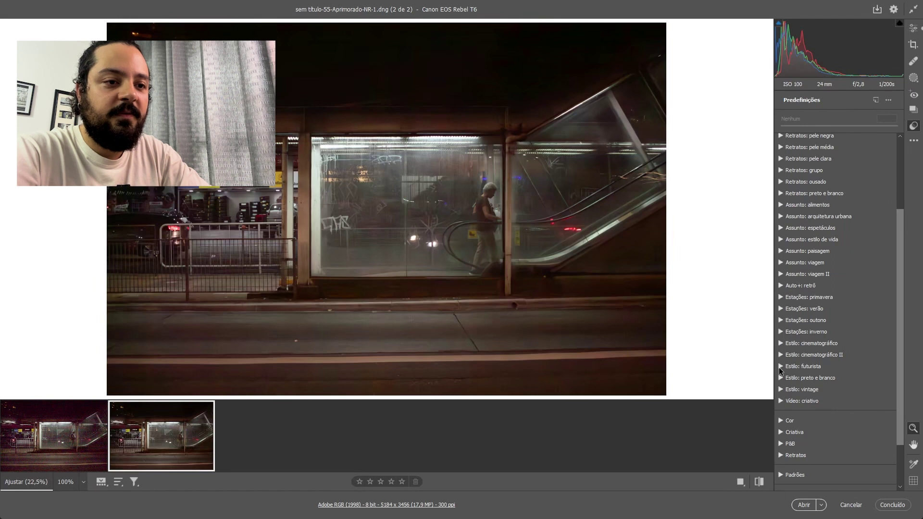
{"action": "left_click", "coordinate": [780, 367]}
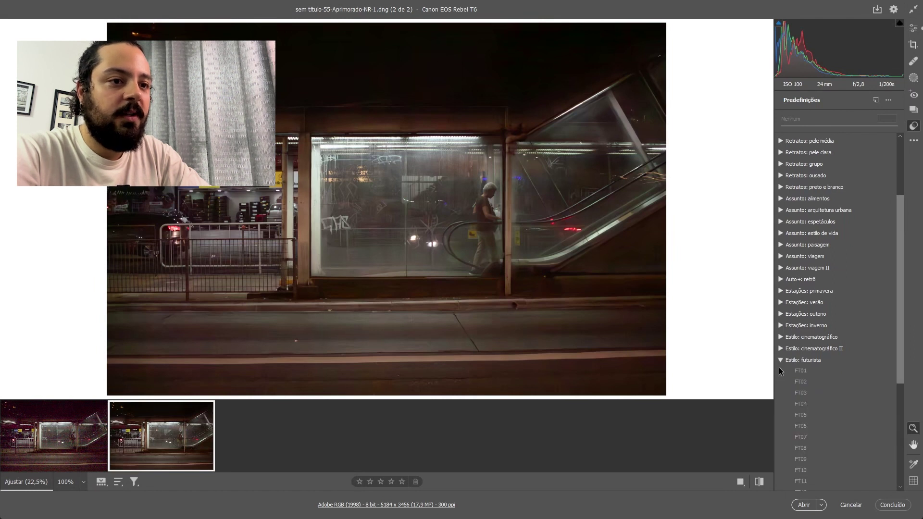
- Apply the FT12 preset from the Estilo: futurista group to the denoised photo
{"action": "scroll", "coordinate": [786, 328], "scroll_direction": "down", "scroll_amount": 1}
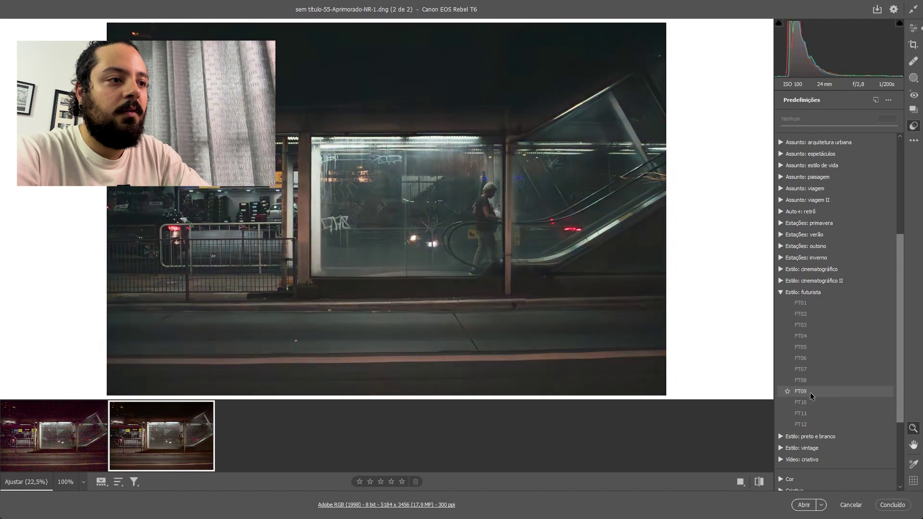
{"action": "left_click", "coordinate": [807, 425]}
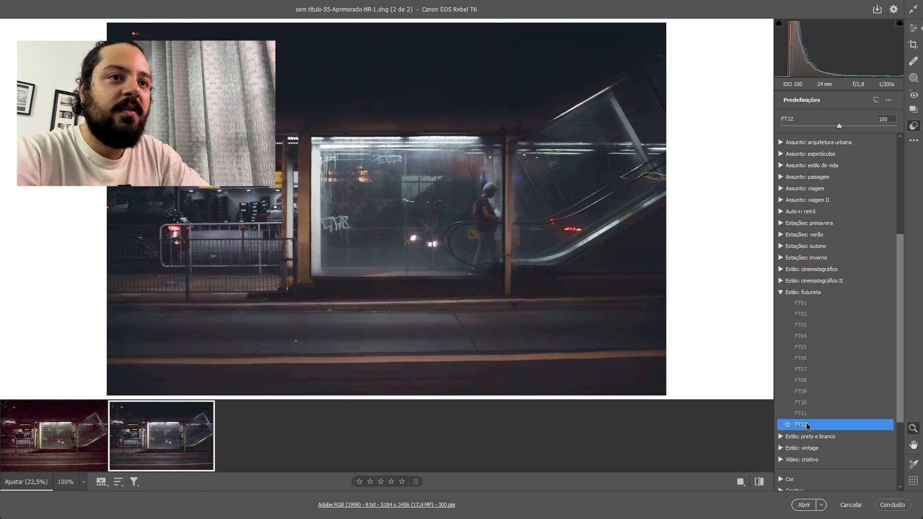
{"action": "left_click", "coordinate": [913, 46]}
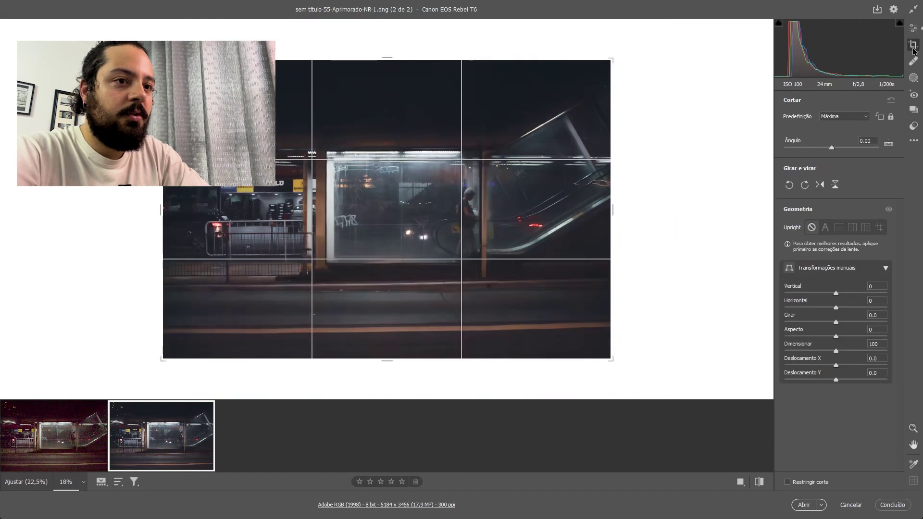
- Apply automatic and then full upright perspective correction, and leave the crop tools
{"action": "left_click", "coordinate": [825, 227]}
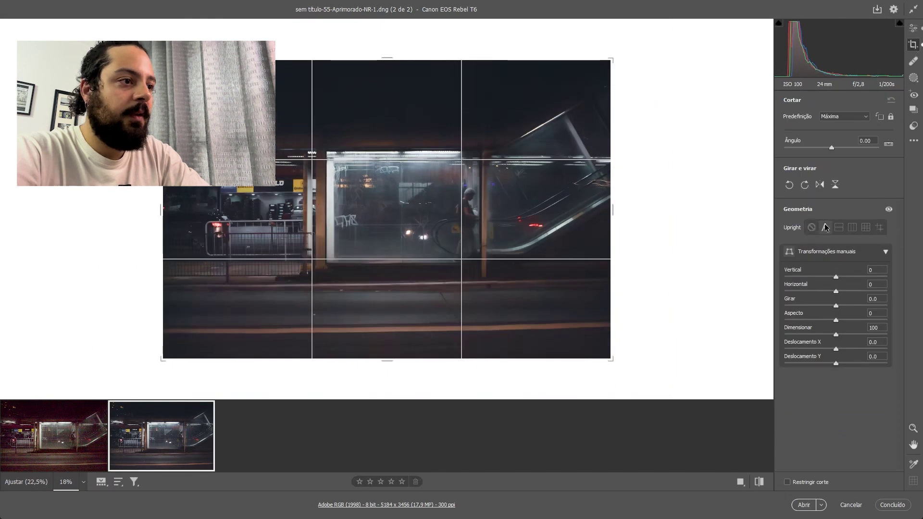
{"action": "left_click", "coordinate": [865, 227]}
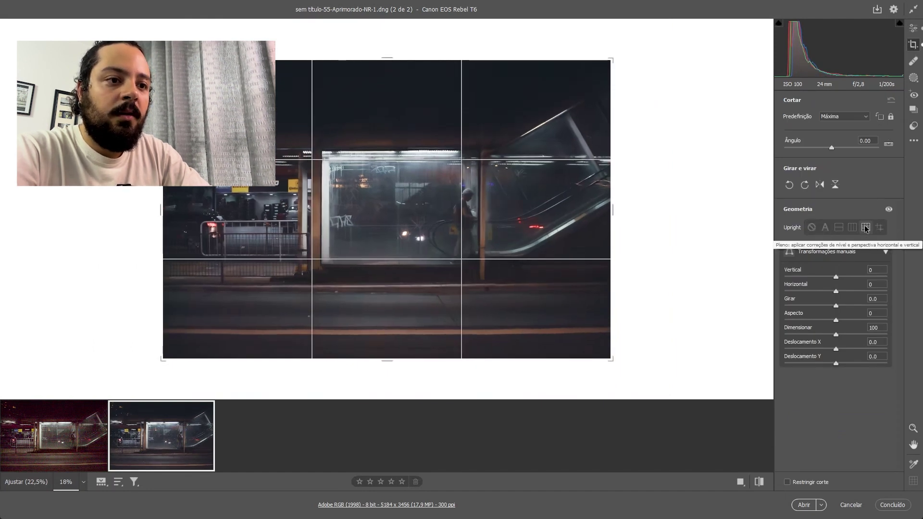
{"action": "left_click", "coordinate": [912, 30]}
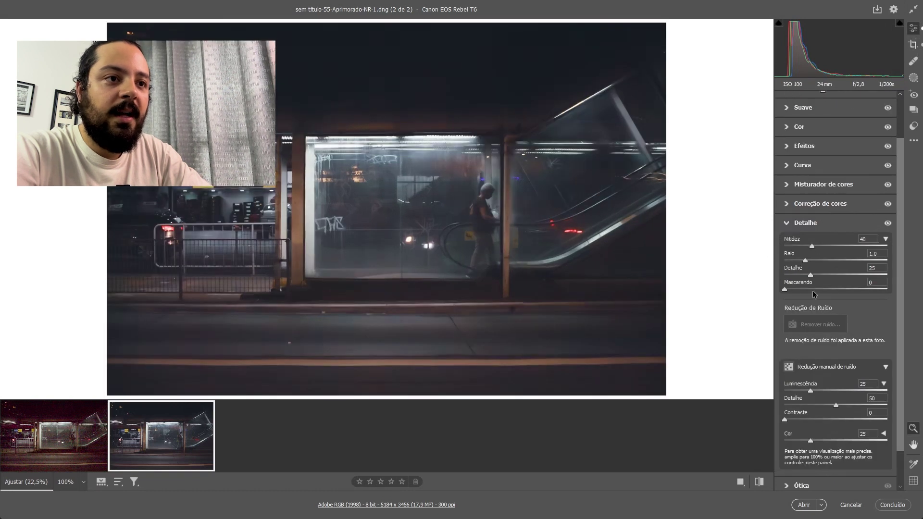
{"action": "scroll", "coordinate": [787, 337], "scroll_direction": "down", "scroll_amount": 2}
{"action": "scroll", "coordinate": [785, 269], "scroll_direction": "up", "scroll_amount": 2}
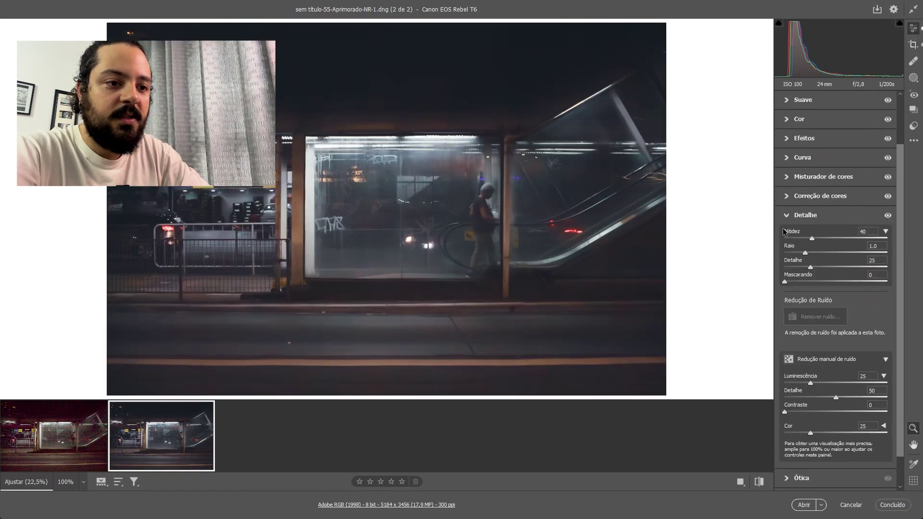
{"action": "scroll", "coordinate": [807, 284], "scroll_direction": "down", "scroll_amount": 2}
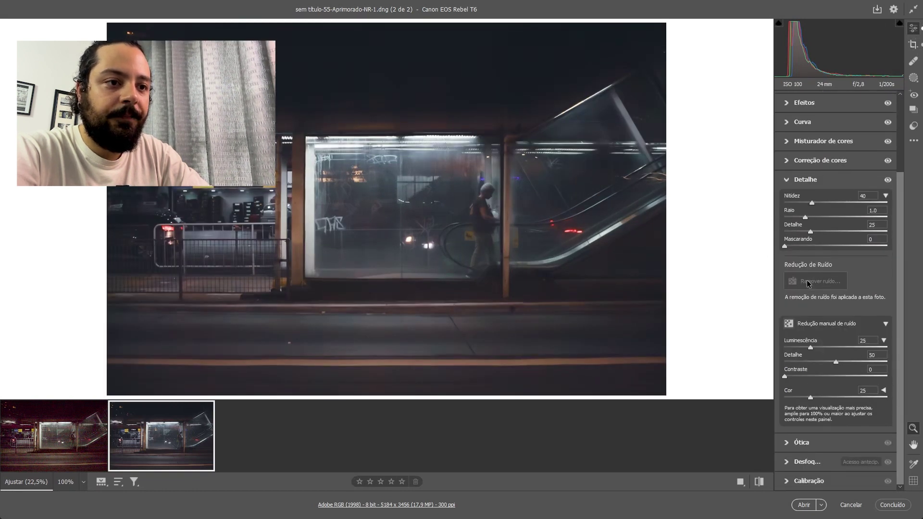
- Enable lens profile corrections with Automático setup and set manual Distorção to -1
{"action": "left_click", "coordinate": [787, 442]}
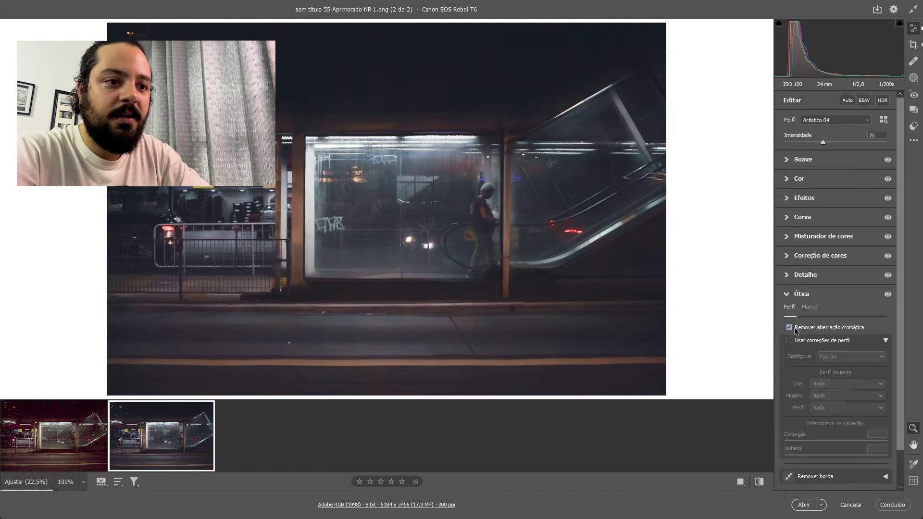
{"action": "left_click", "coordinate": [798, 340]}
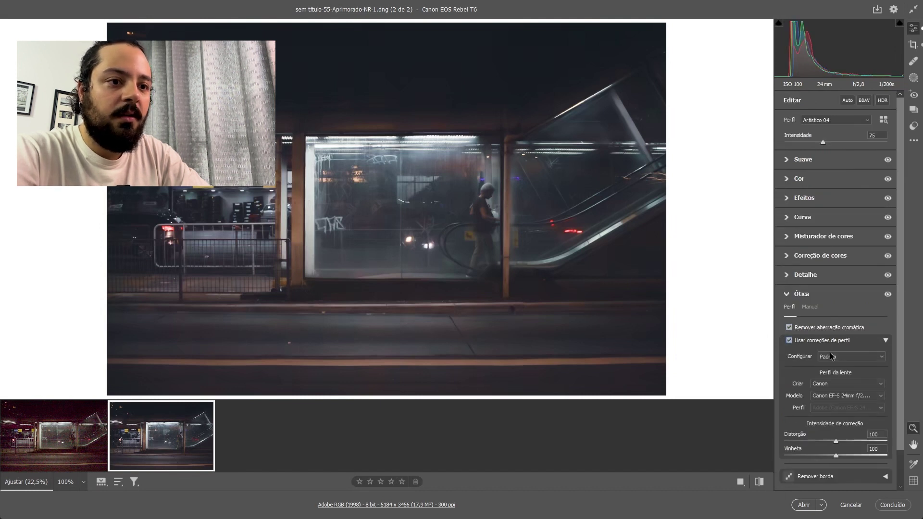
{"action": "left_click", "coordinate": [832, 357]}
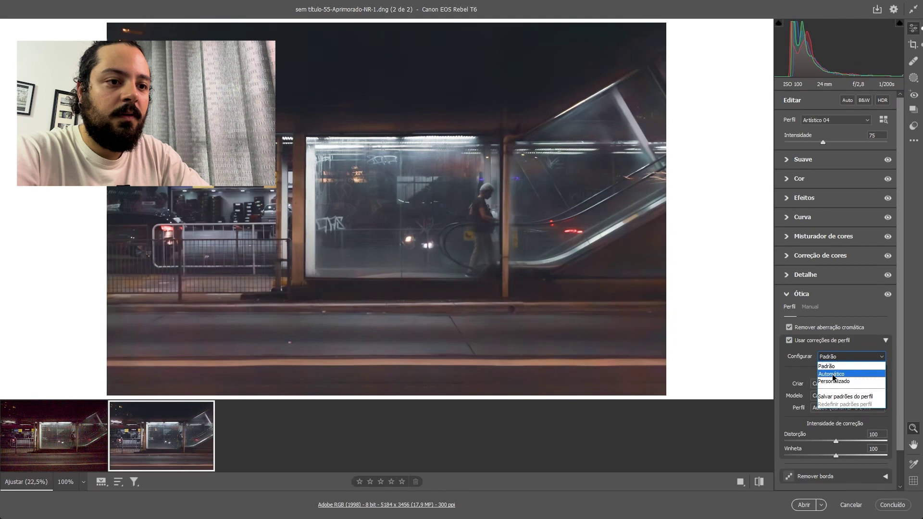
{"action": "left_click", "coordinate": [833, 375]}
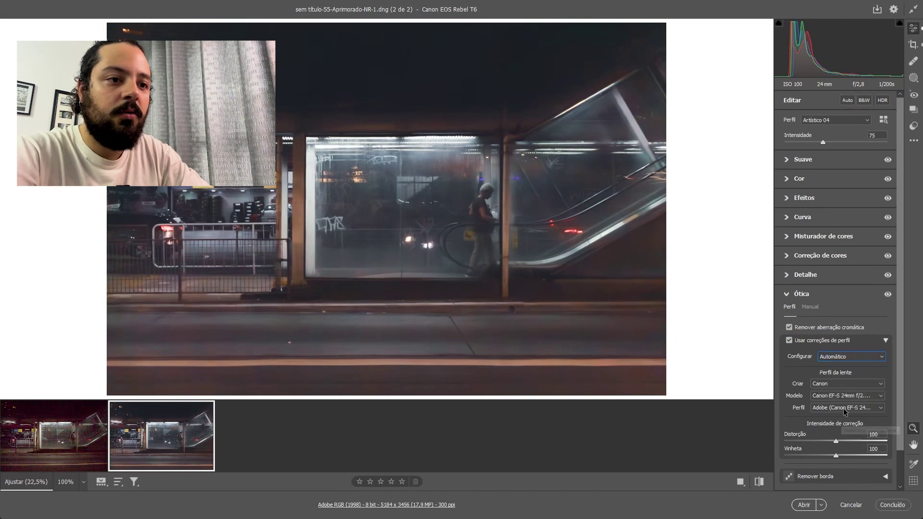
{"action": "scroll", "coordinate": [786, 383], "scroll_direction": "down", "scroll_amount": 1}
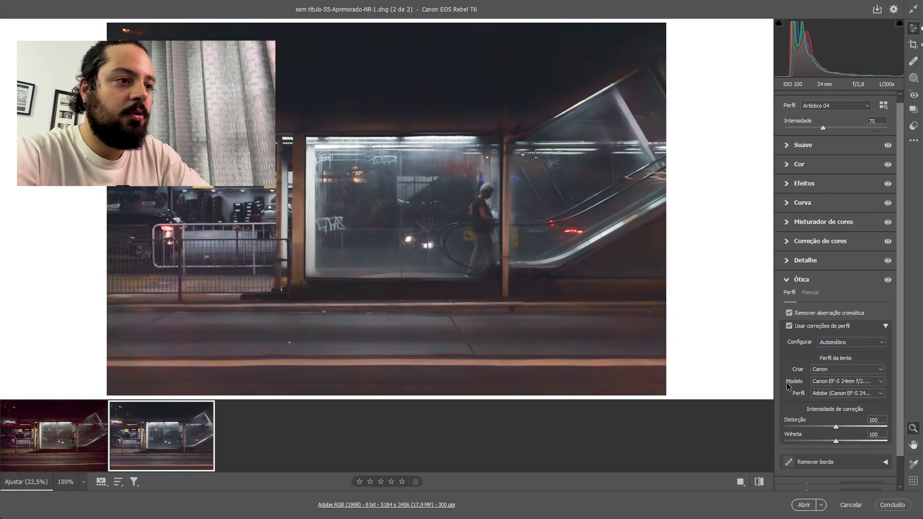
{"action": "left_click", "coordinate": [810, 292]}
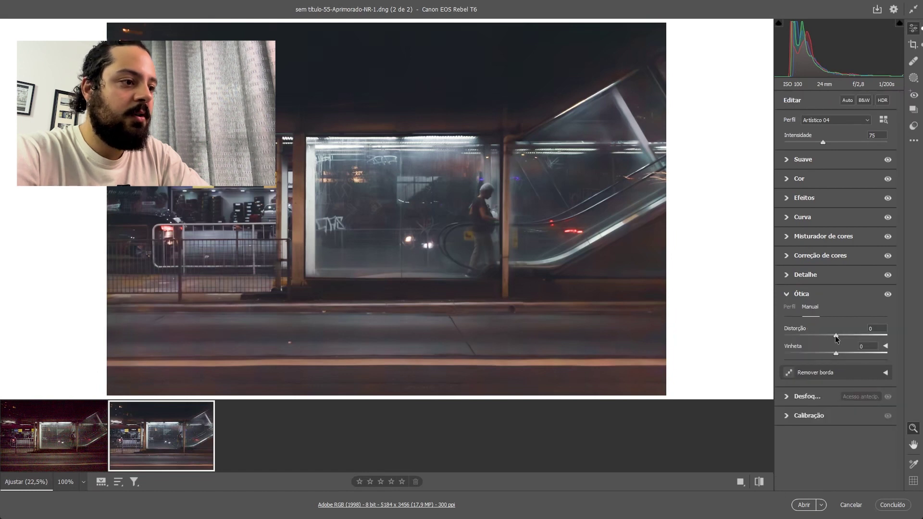
{"action": "left_click_drag", "start_coordinate": [837, 335], "coordinate": [835, 340]}
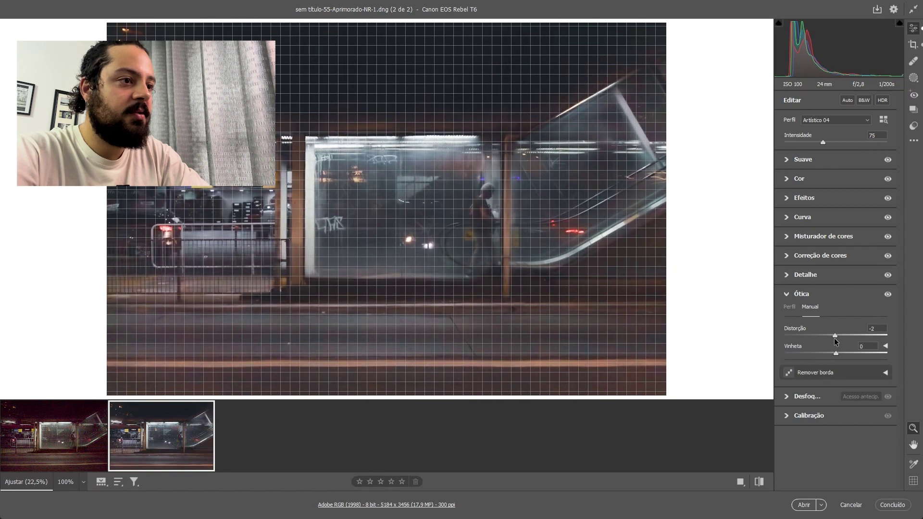
{"action": "left_click_drag", "start_coordinate": [835, 341], "coordinate": [836, 341]}
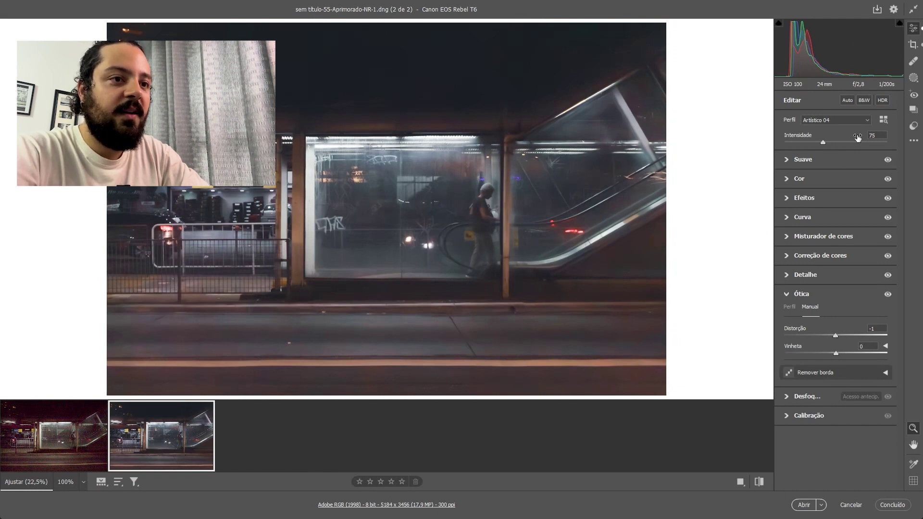
- Set Textura +61, Claridade +12 and Desembaçar +16 in Efeitos, checking escalator detail at 100%
{"action": "left_click", "coordinate": [789, 199]}
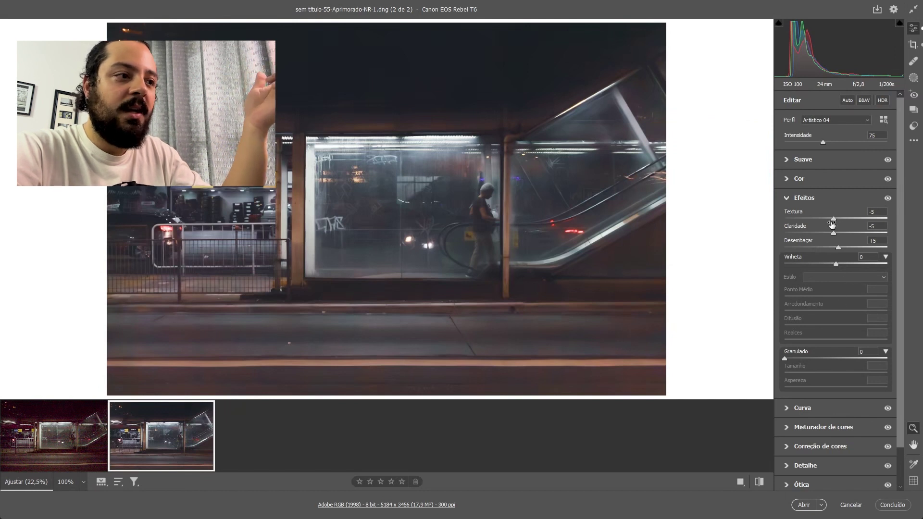
{"action": "left_click_drag", "start_coordinate": [834, 219], "coordinate": [843, 220]}
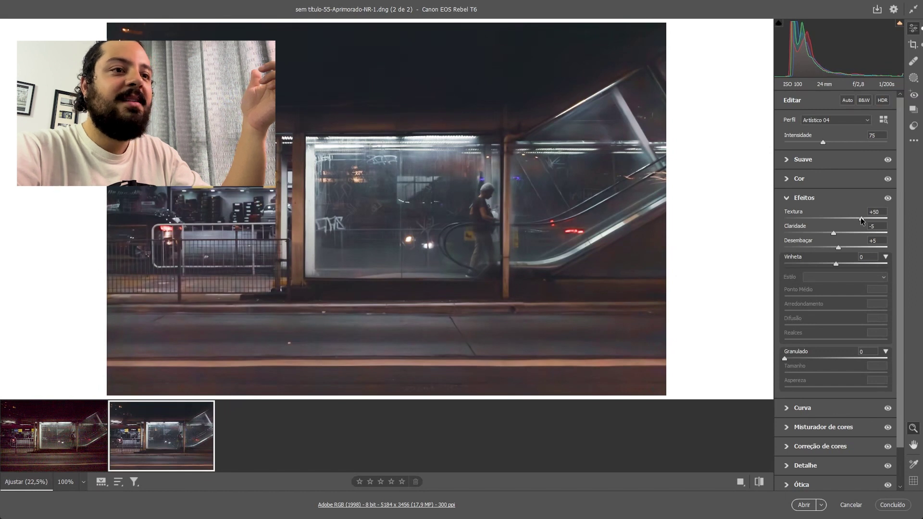
{"action": "mouse_move", "coordinate": [859, 218]}
{"action": "left_mouse_down"}
{"action": "mouse_move", "coordinate": [873, 217]}
{"action": "mouse_move", "coordinate": [843, 236]}
{"action": "left_mouse_up"}
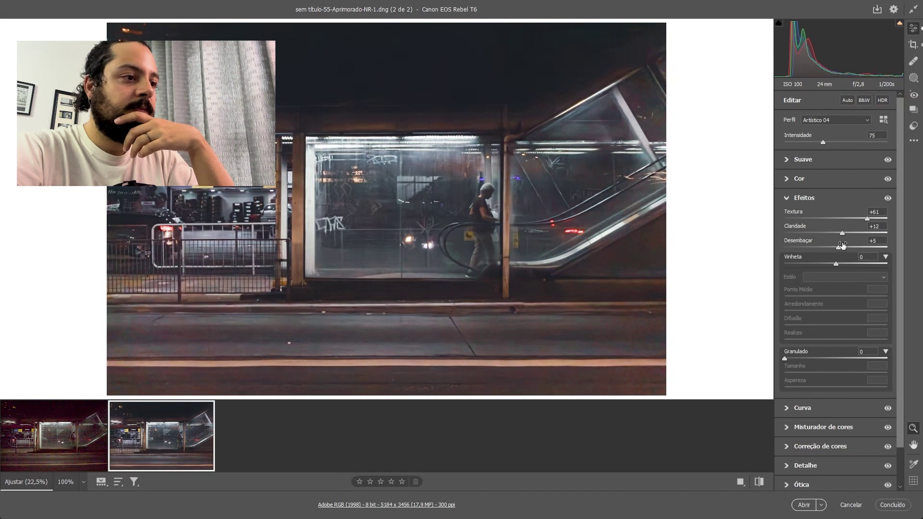
{"action": "mouse_move", "coordinate": [844, 250]}
{"action": "left_mouse_down"}
{"action": "mouse_move", "coordinate": [859, 247]}
{"action": "mouse_move", "coordinate": [811, 249]}
{"action": "mouse_move", "coordinate": [843, 254]}
{"action": "left_mouse_up"}
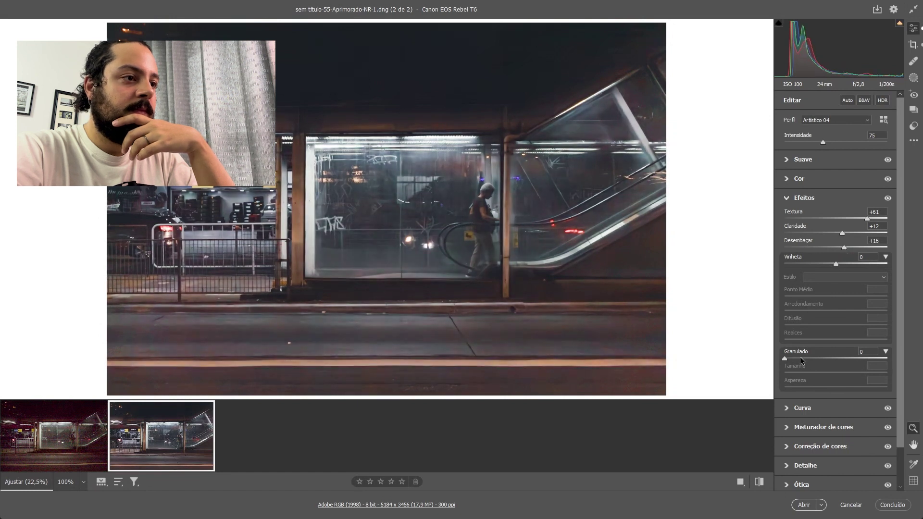
{"action": "left_click", "coordinate": [507, 205]}
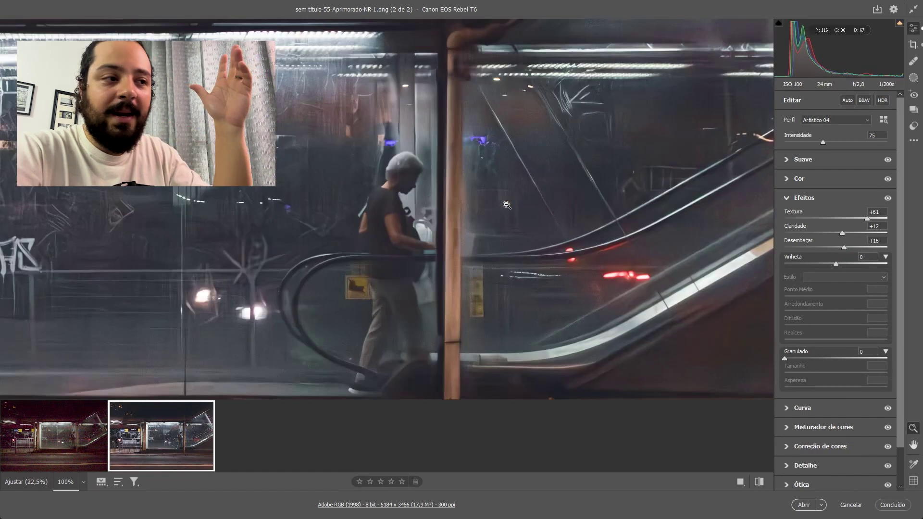
{"action": "left_click", "coordinate": [373, 209]}
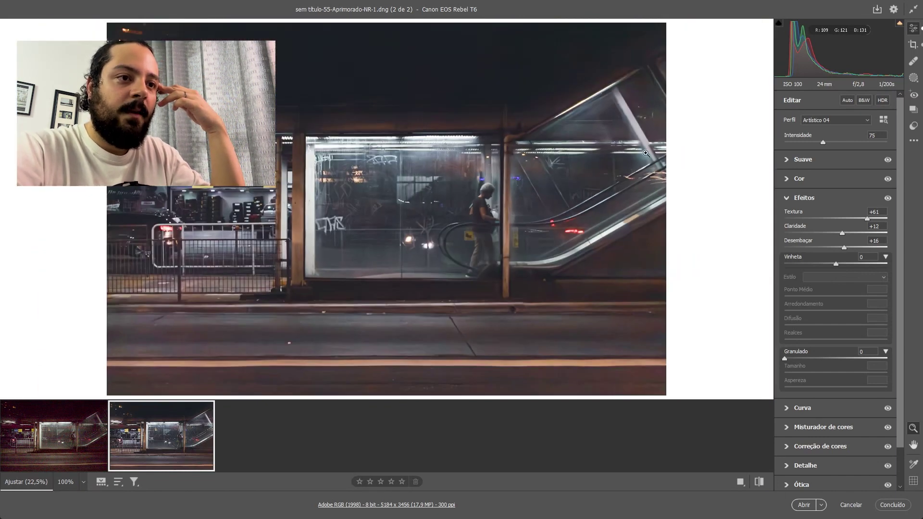
{"action": "left_click", "coordinate": [789, 159]}
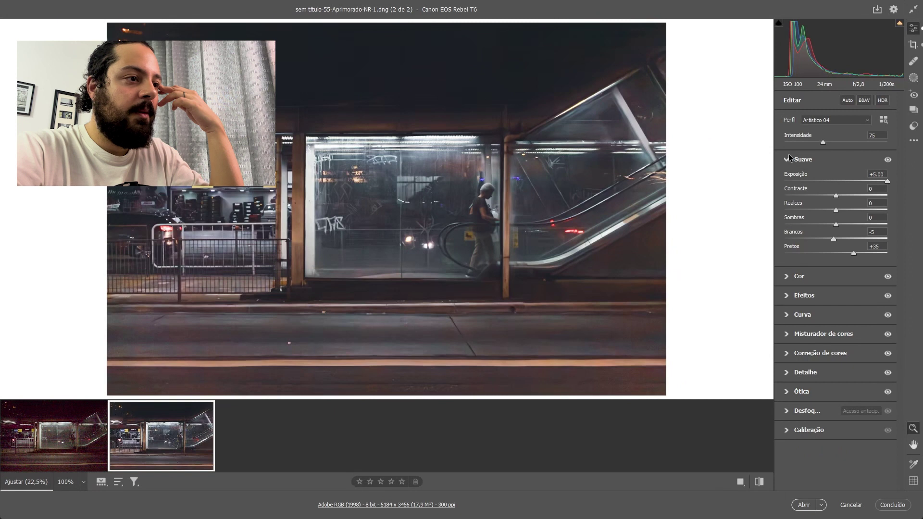
- Set Contraste +13, Realces +21, Sombras -24 and Pretos +9 in the Suave panel
{"action": "left_click_drag", "start_coordinate": [836, 195], "coordinate": [843, 196]}
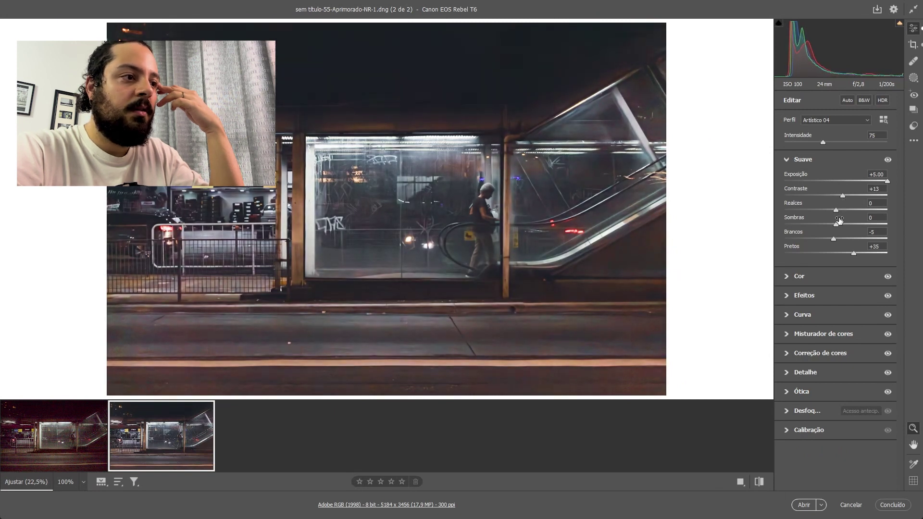
{"action": "left_click_drag", "start_coordinate": [836, 210], "coordinate": [849, 211]}
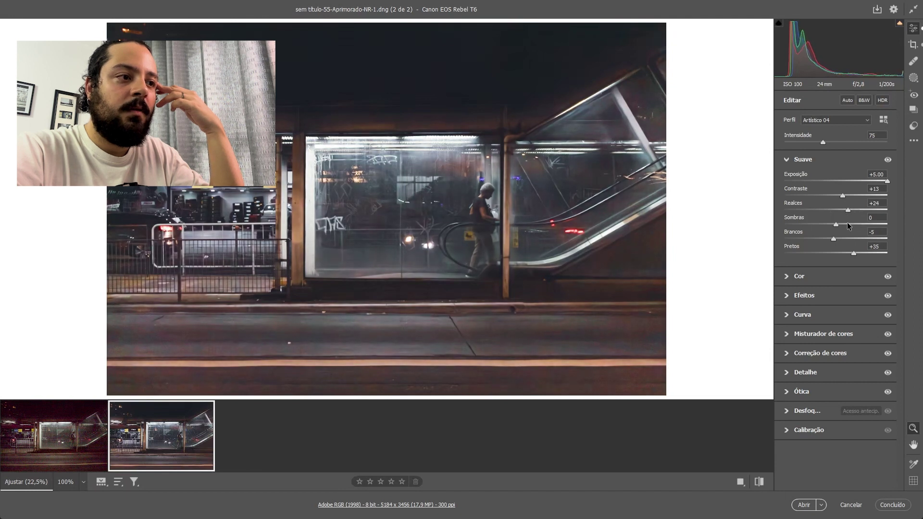
{"action": "left_click_drag", "start_coordinate": [849, 224], "coordinate": [837, 228]}
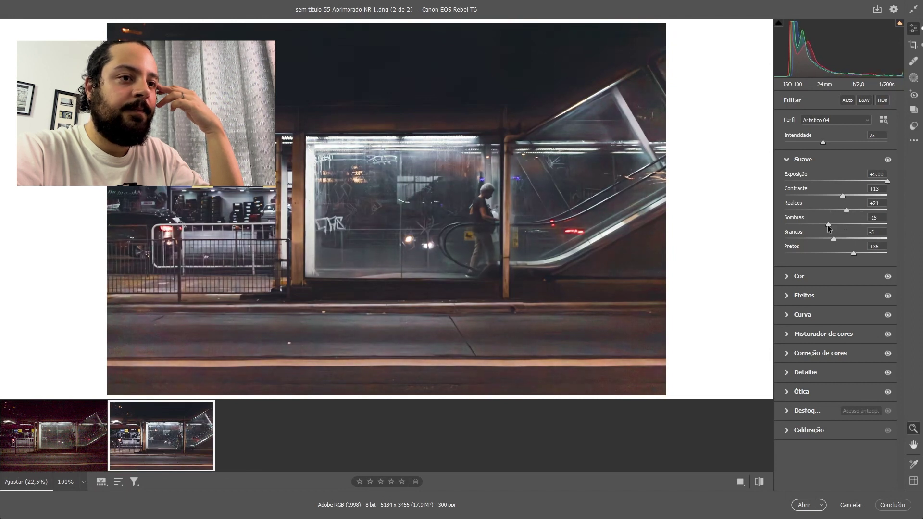
{"action": "left_click_drag", "start_coordinate": [837, 226], "coordinate": [822, 234]}
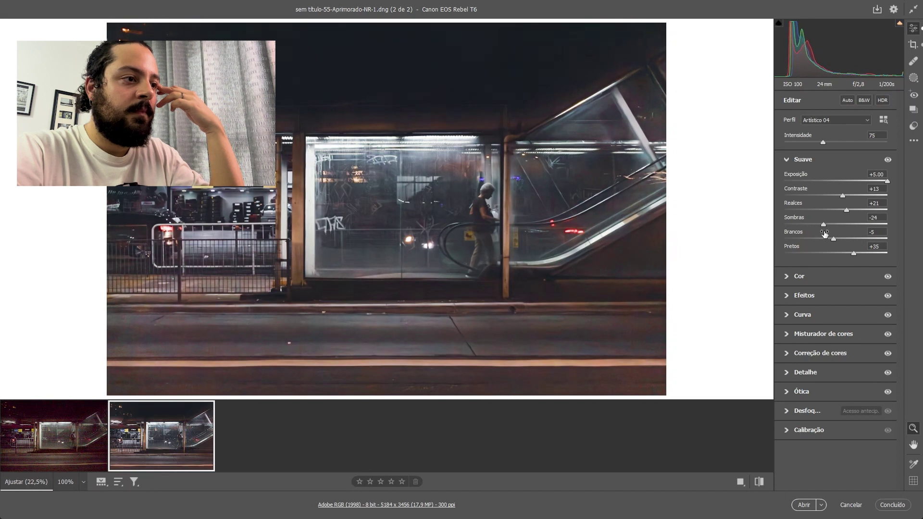
{"action": "left_click_drag", "start_coordinate": [852, 253], "coordinate": [841, 255]}
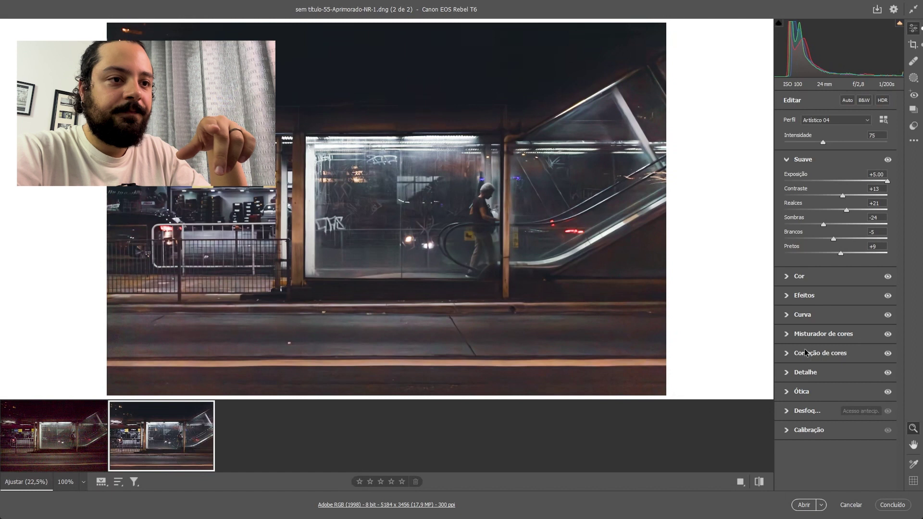
{"action": "left_click", "coordinate": [789, 299]}
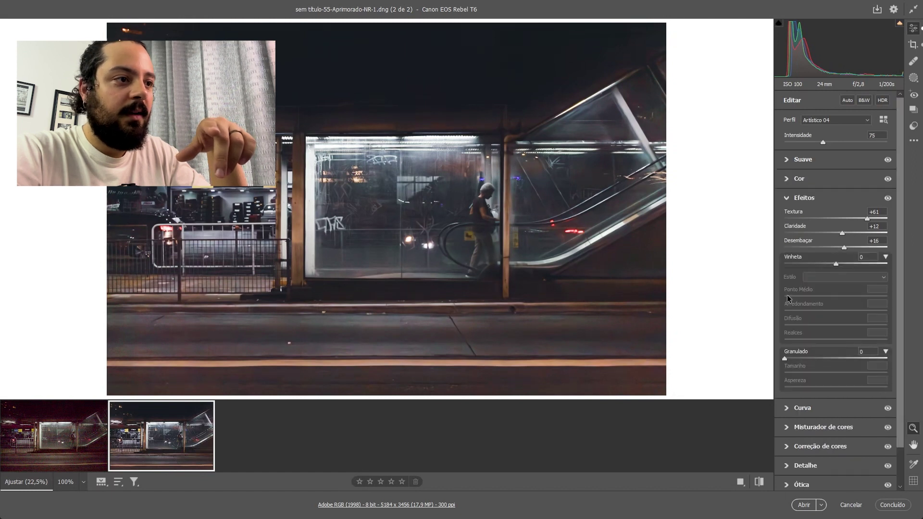
- Add grain with Granulado 40, Tamanho 39 and Aspereza 50, inspect at 100%, then preview default settings
{"action": "left_click_drag", "start_coordinate": [800, 358], "coordinate": [813, 359]}
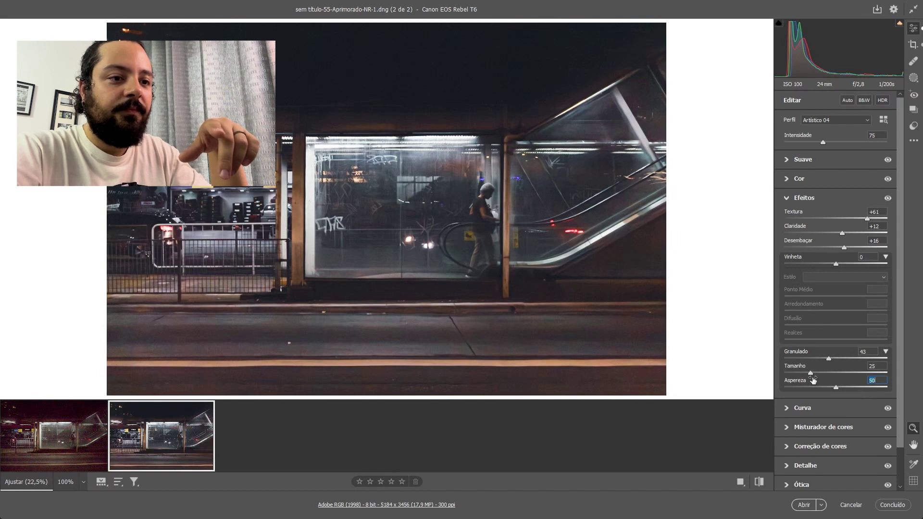
{"action": "left_click_drag", "start_coordinate": [815, 372], "coordinate": [824, 374]}
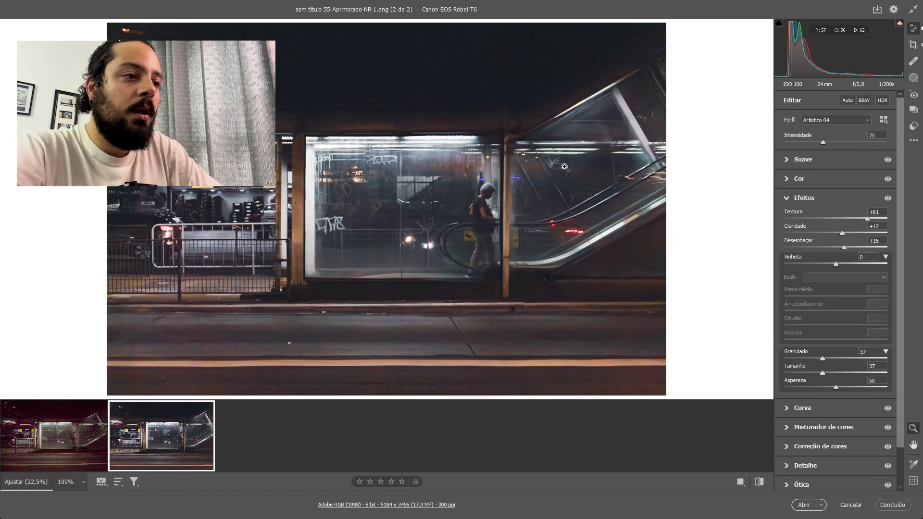
{"action": "left_click", "coordinate": [461, 193]}
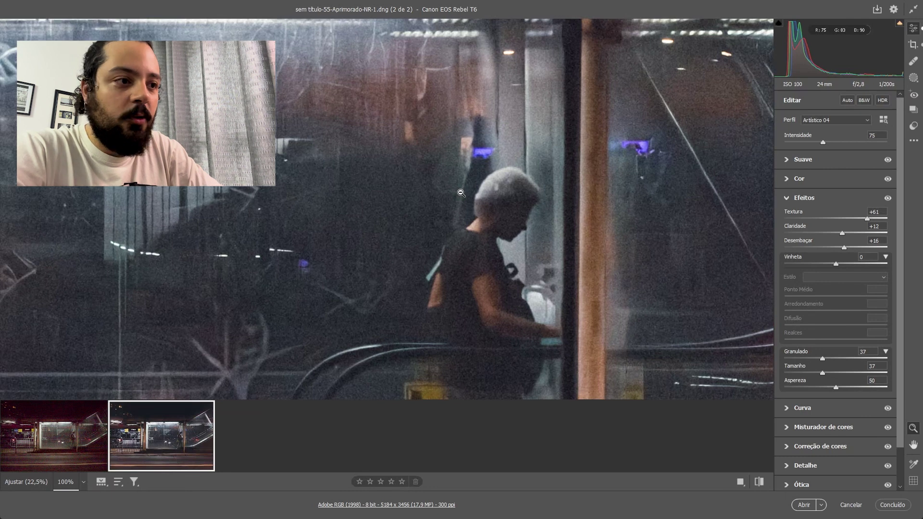
{"action": "left_click", "coordinate": [676, 286]}
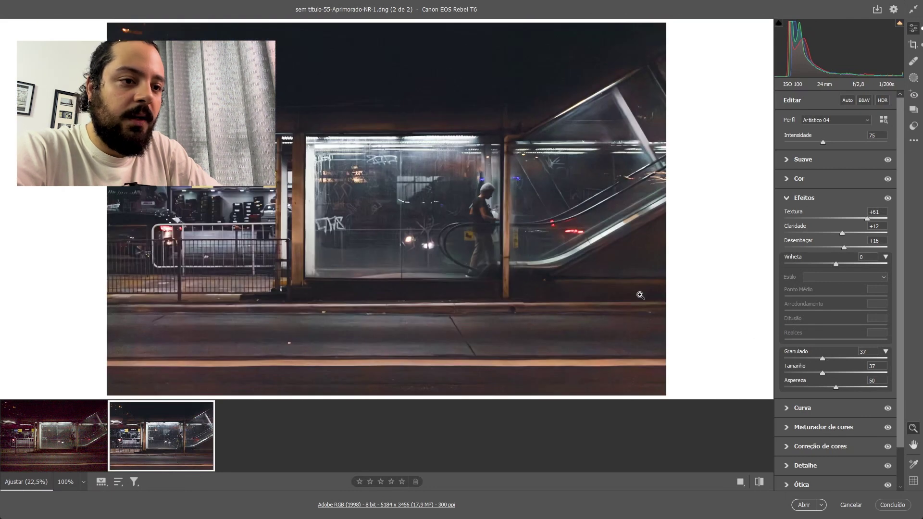
{"action": "left_click", "coordinate": [484, 201]}
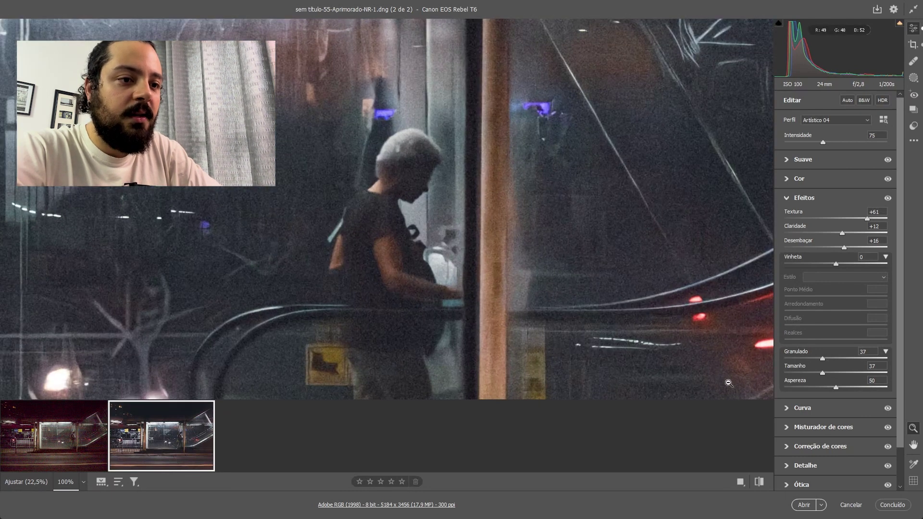
{"action": "left_click", "coordinate": [826, 374]}
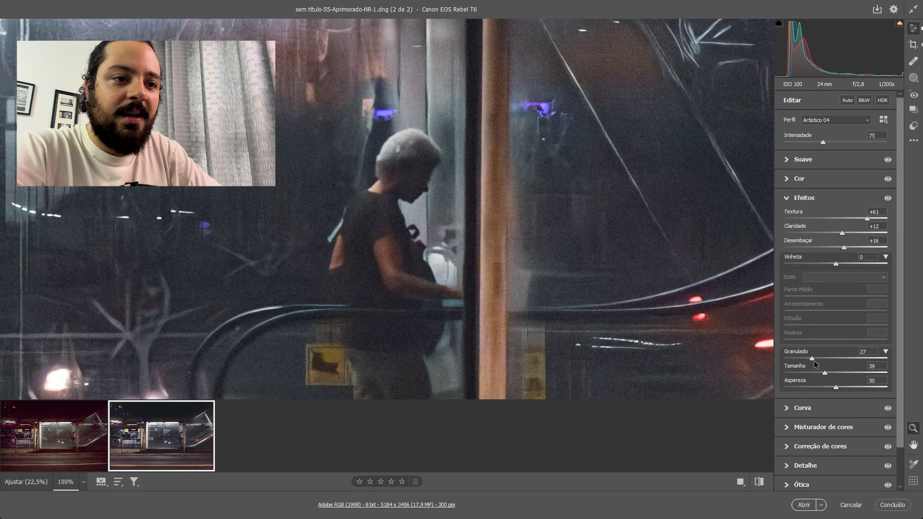
{"action": "left_click_drag", "start_coordinate": [818, 361], "coordinate": [828, 365]}
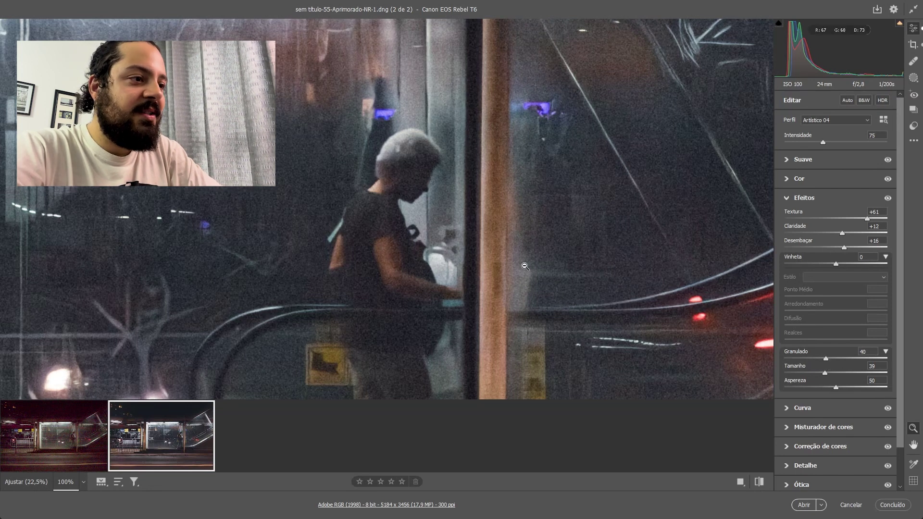
{"action": "left_click", "coordinate": [425, 241]}
{"action": "left_click", "coordinate": [758, 483]}
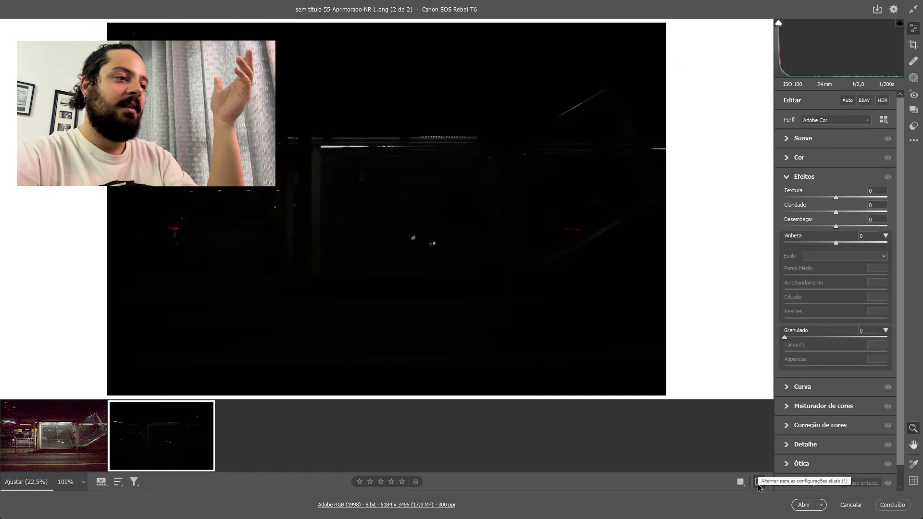
- Restore the current edits, view the original CR2, then return to the edited DNG at fit view
{"action": "left_click", "coordinate": [758, 483]}
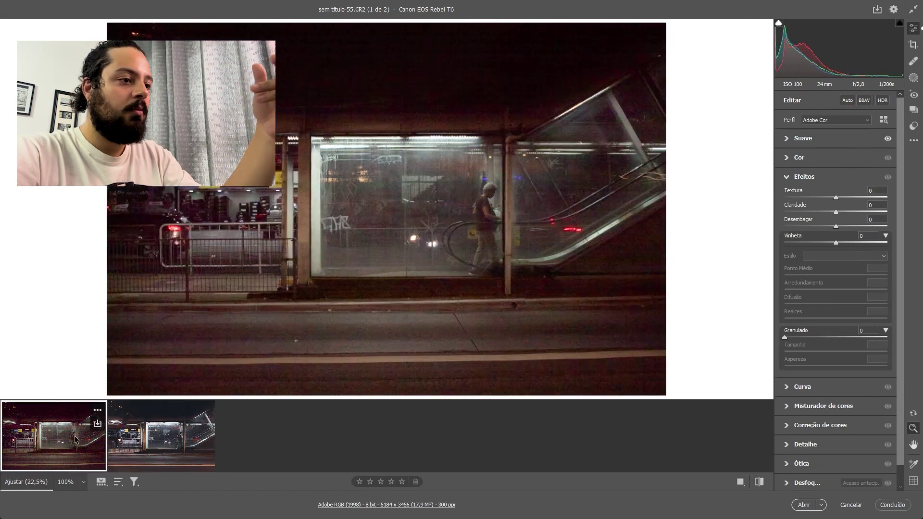
{"action": "left_click", "coordinate": [75, 439]}
{"action": "mouse_move", "coordinate": [162, 436]}
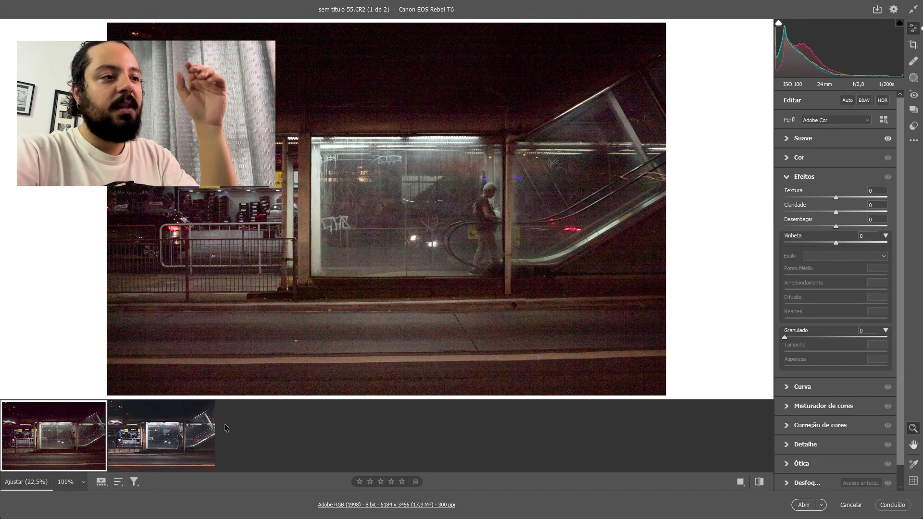
{"action": "left_click", "coordinate": [164, 447]}
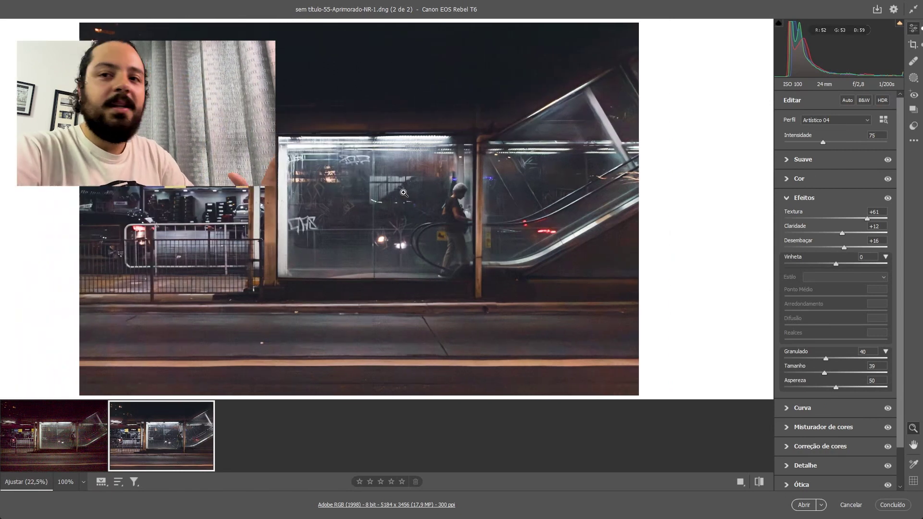
{"action": "left_click", "coordinate": [404, 193], "text": "alt"}
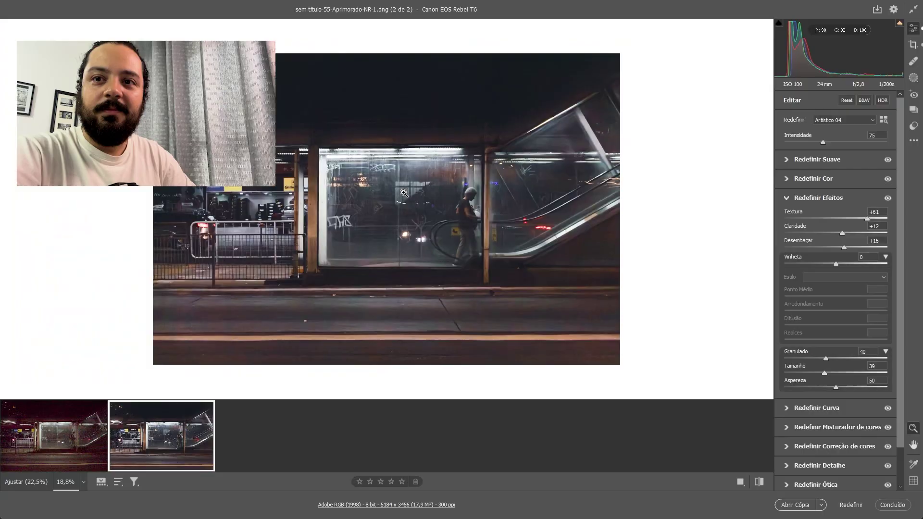